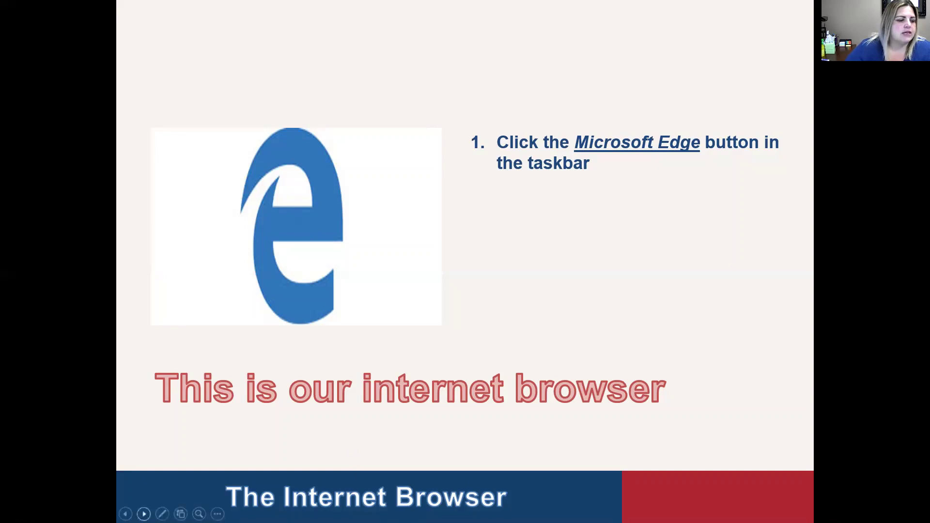
Advance the slideshow past the Microsoft Edge slide.
click(144, 514)
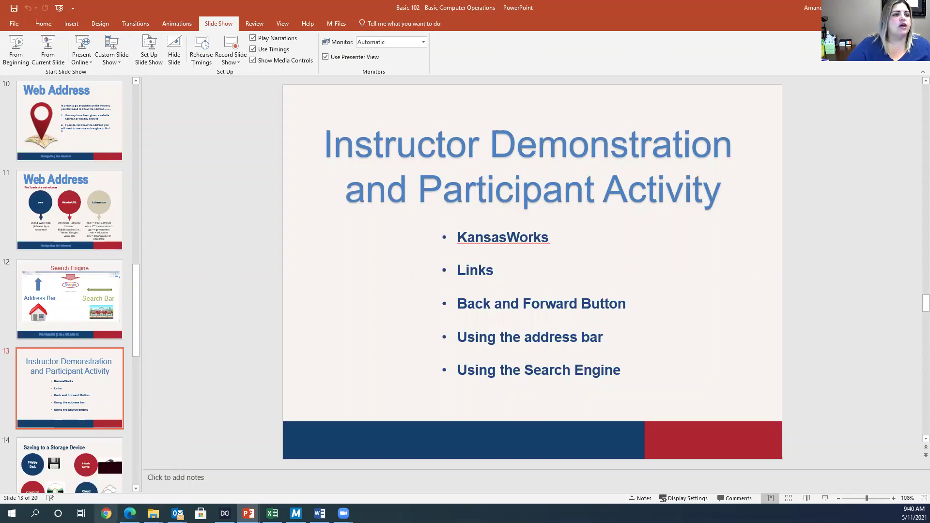
Switch from PowerPoint to Microsoft Edge using the taskbar icon.
click(130, 472)
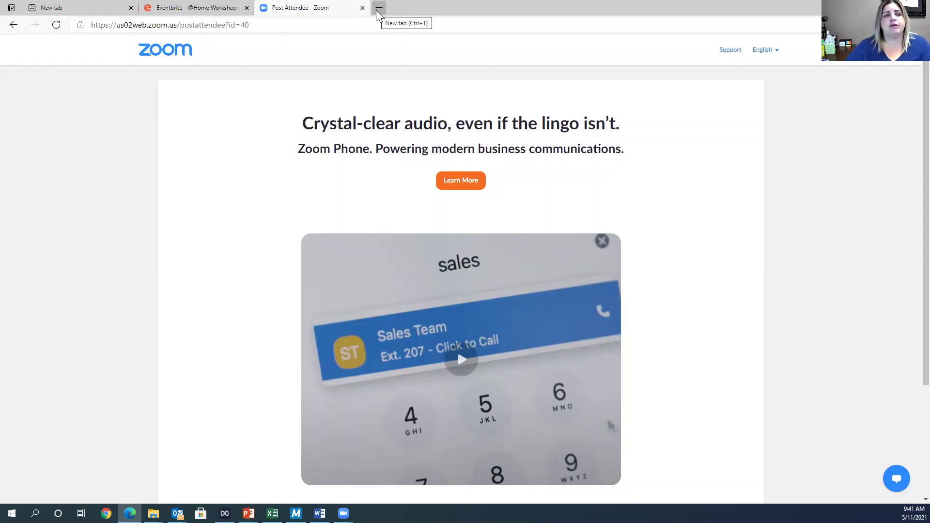
click(378, 9)
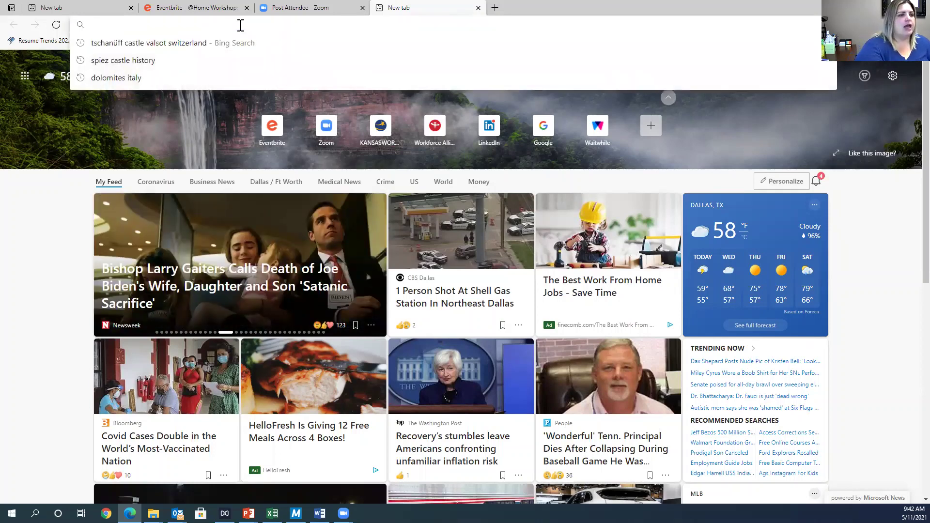
text(w)
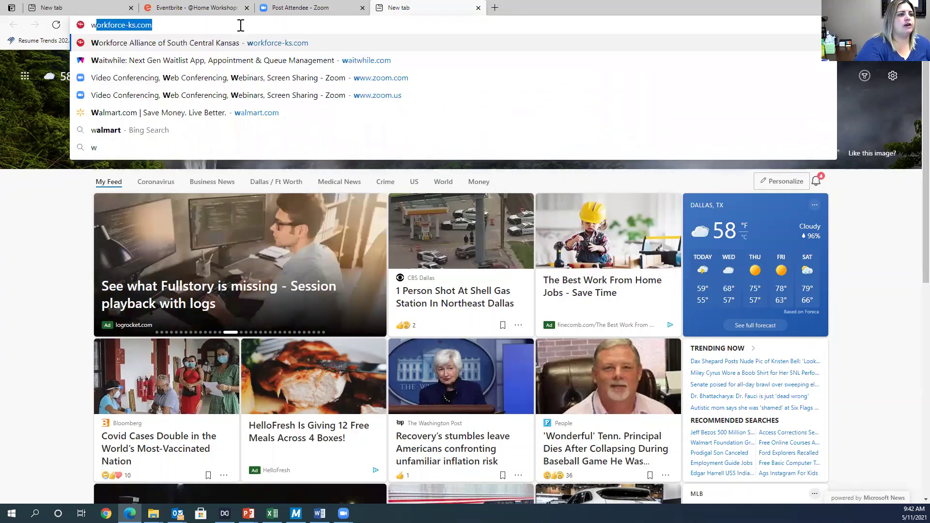
text(ww.)
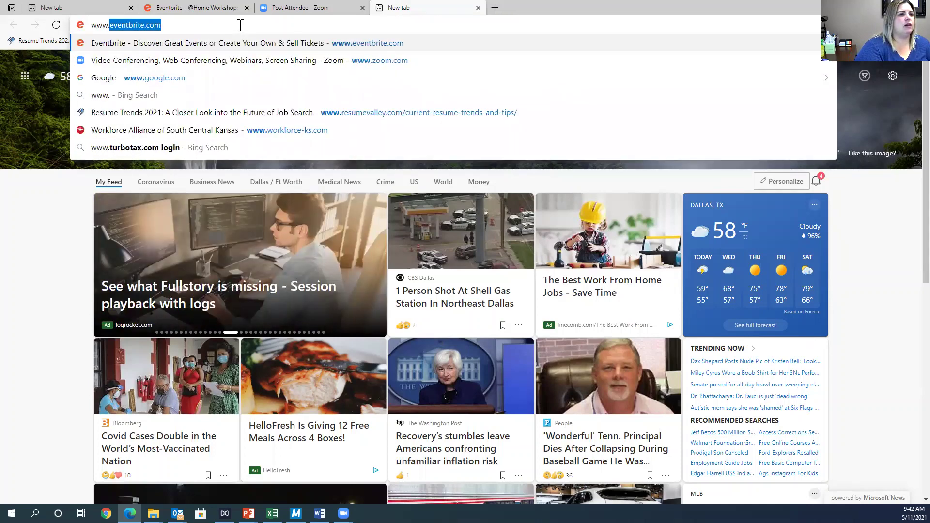
text(google.com)
key(Return)
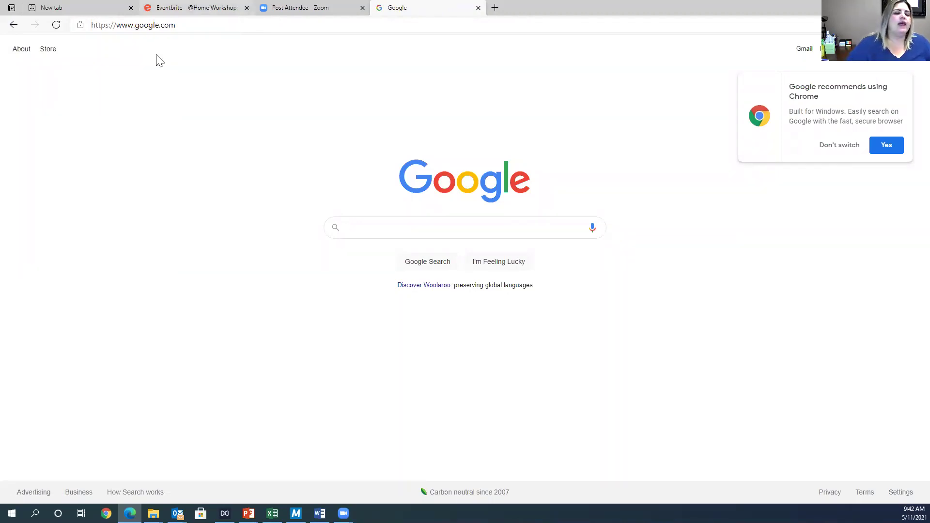
Run a Google search for 'Target'.
click(451, 229)
text(T)
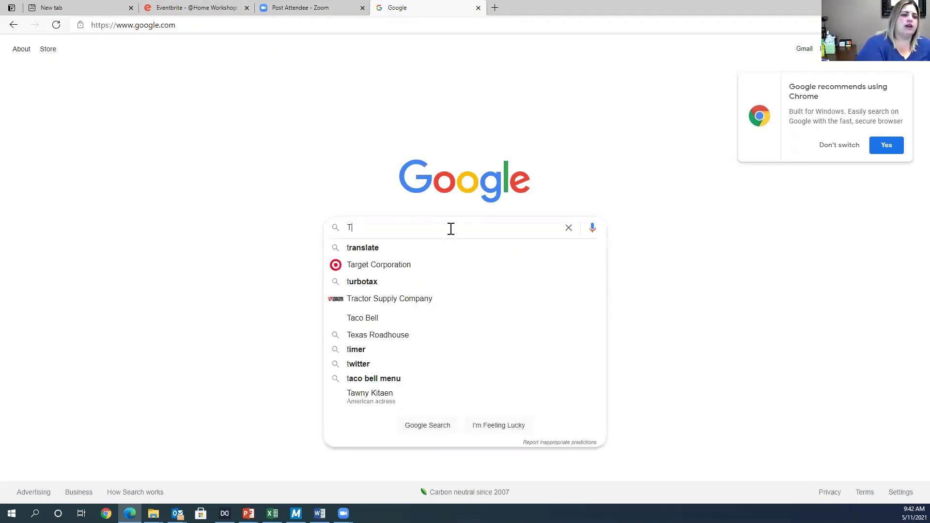
text(arget)
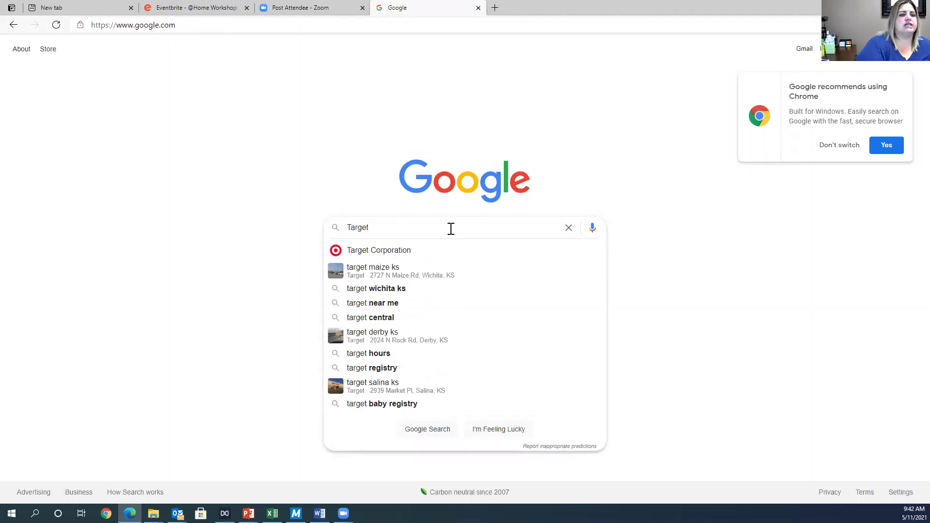
key(Return)
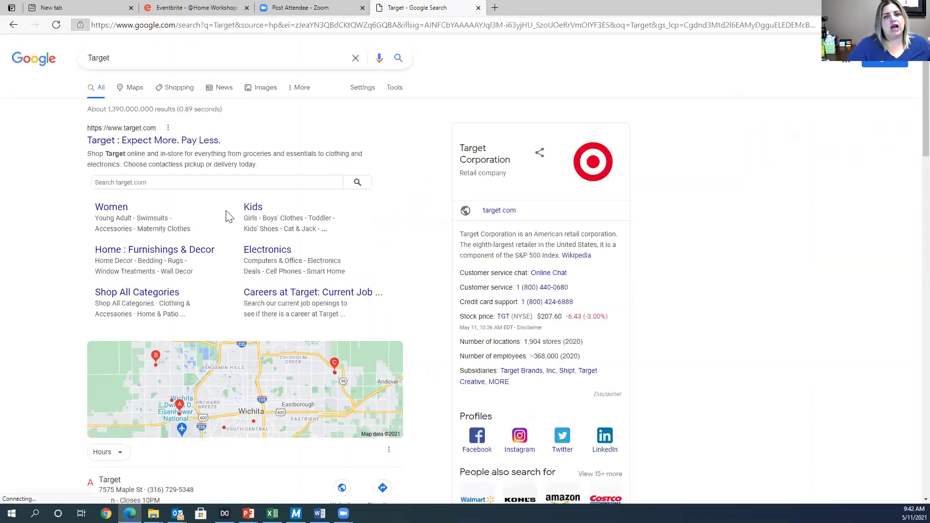
scroll(202, 201, down, 1)
scroll(201, 200, down, 2)
scroll(200, 195, down, 1)
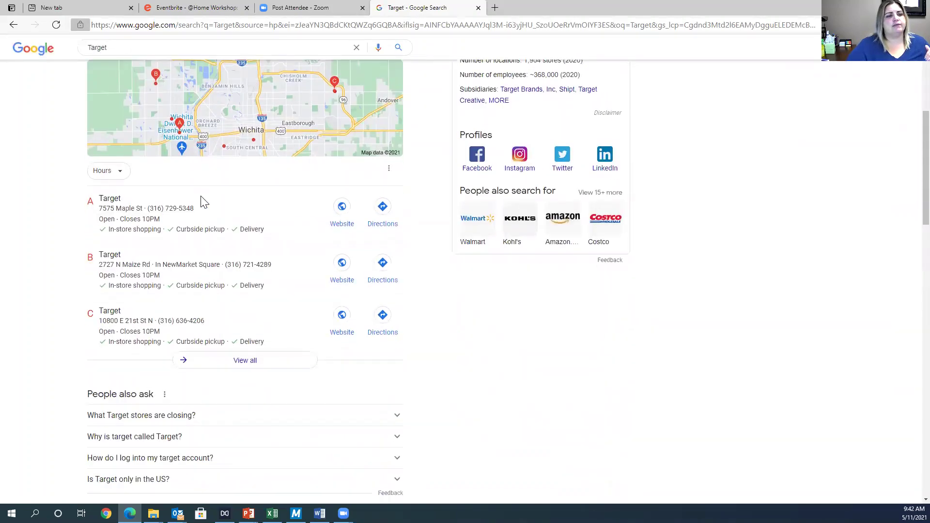
scroll(191, 212, down, 1)
scroll(190, 220, down, 1)
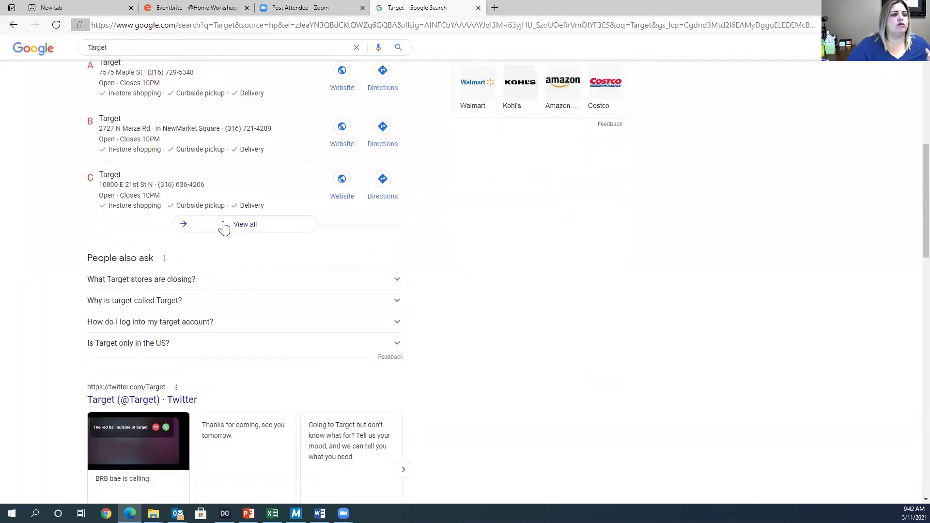
scroll(250, 202, down, 1)
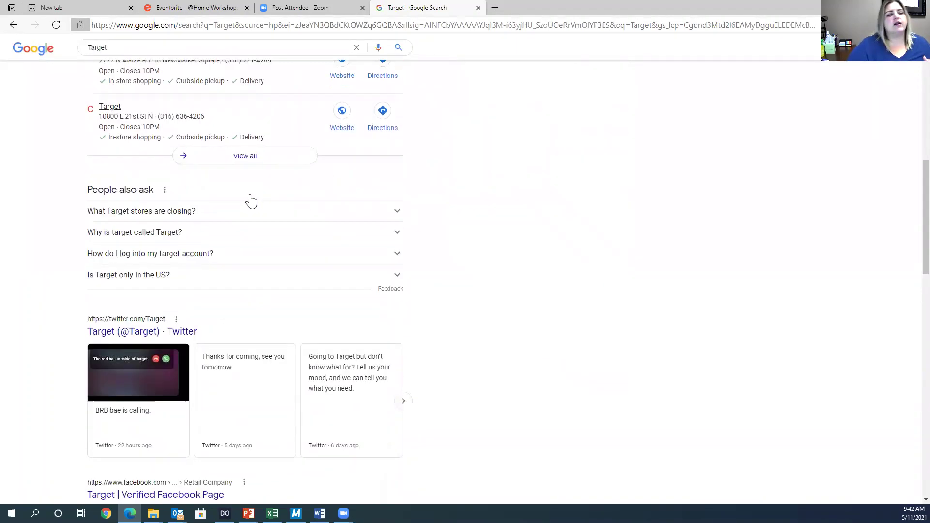
scroll(250, 202, down, 1)
scroll(251, 201, down, 2)
scroll(252, 200, down, 4)
scroll(252, 203, down, 1)
scroll(252, 204, down, 4)
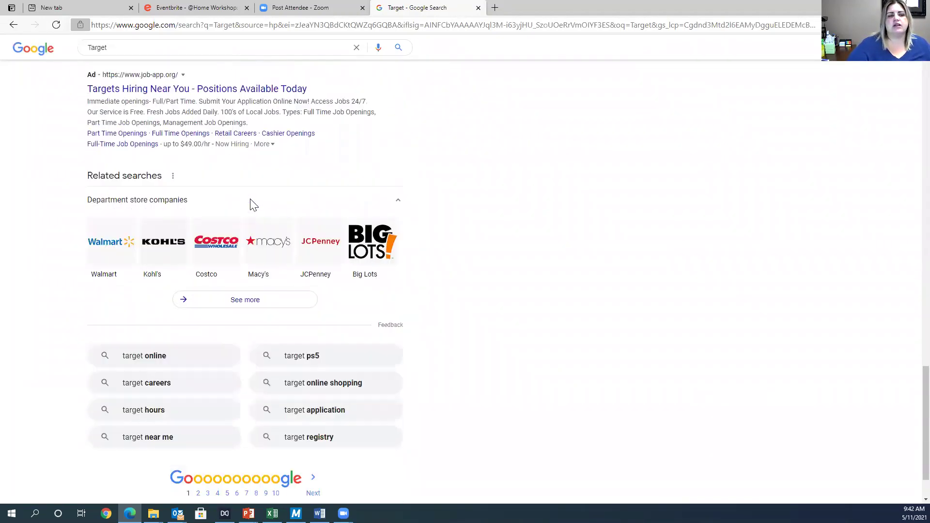
scroll(252, 204, up, 5)
scroll(250, 202, up, 4)
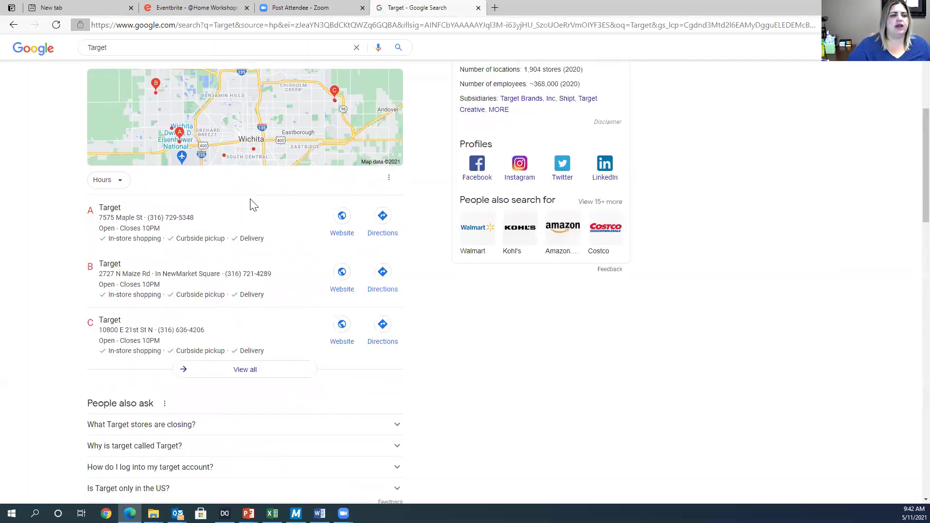
scroll(250, 202, up, 8)
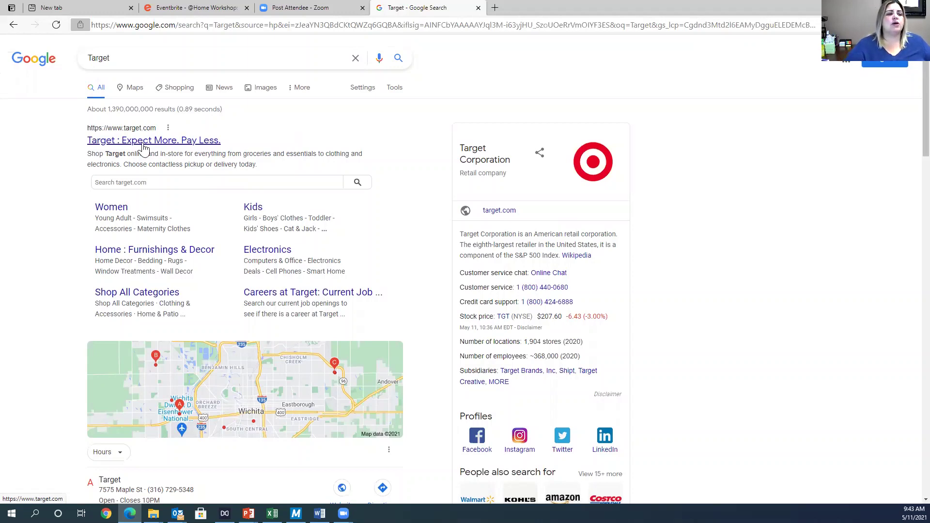
Go to target.com, view the Weekly Ad deals page, then reopen the homepage in a new tab.
click(143, 145)
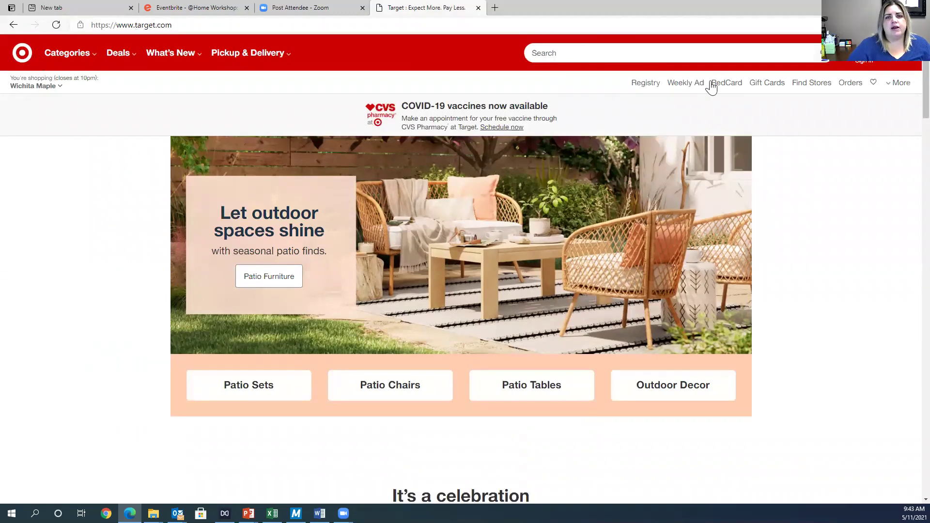
click(118, 53)
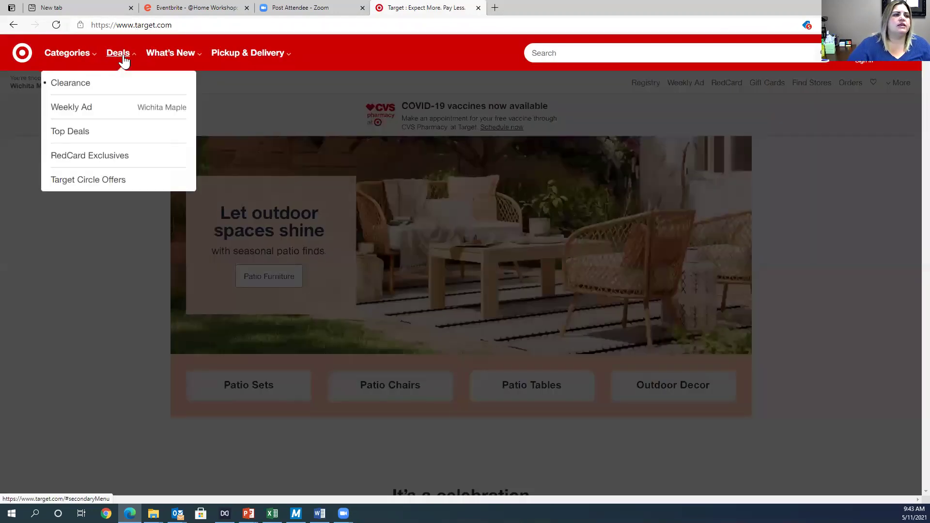
click(105, 115)
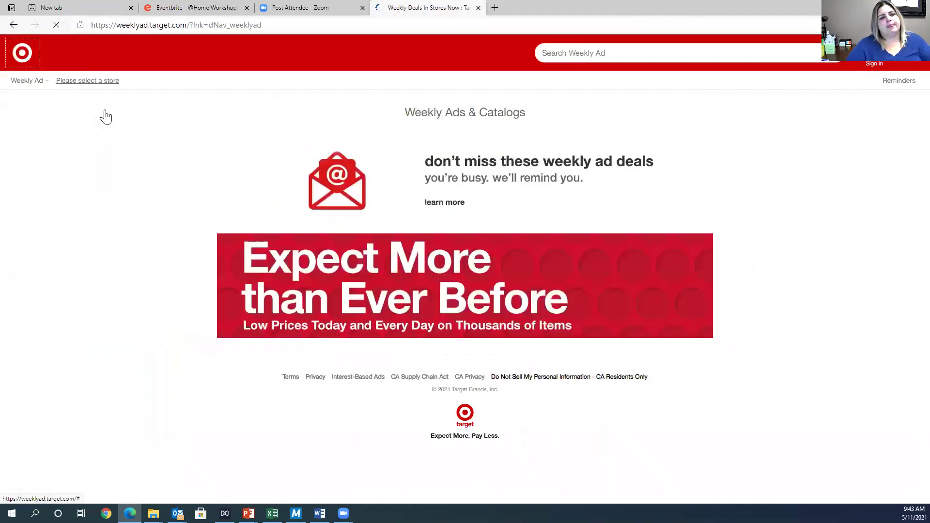
scroll(409, 296, down, 2)
scroll(409, 297, down, 2)
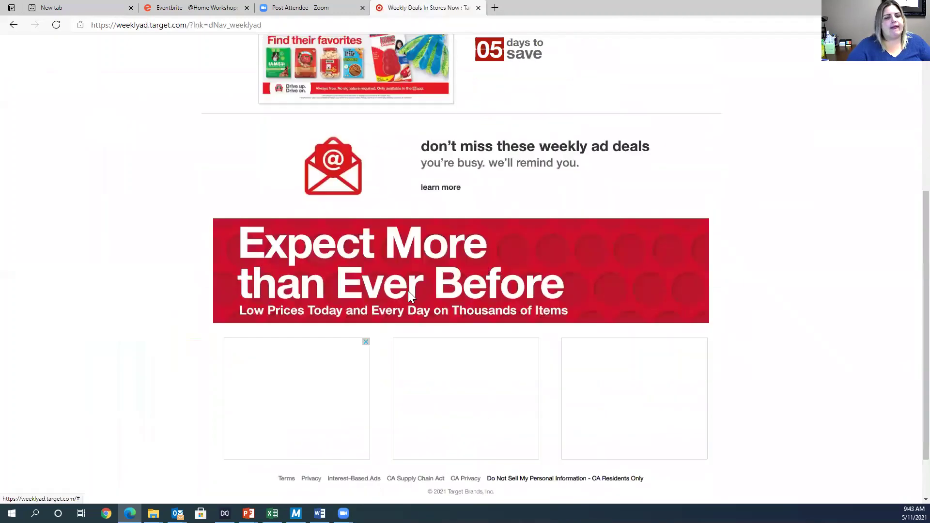
scroll(409, 297, down, 1)
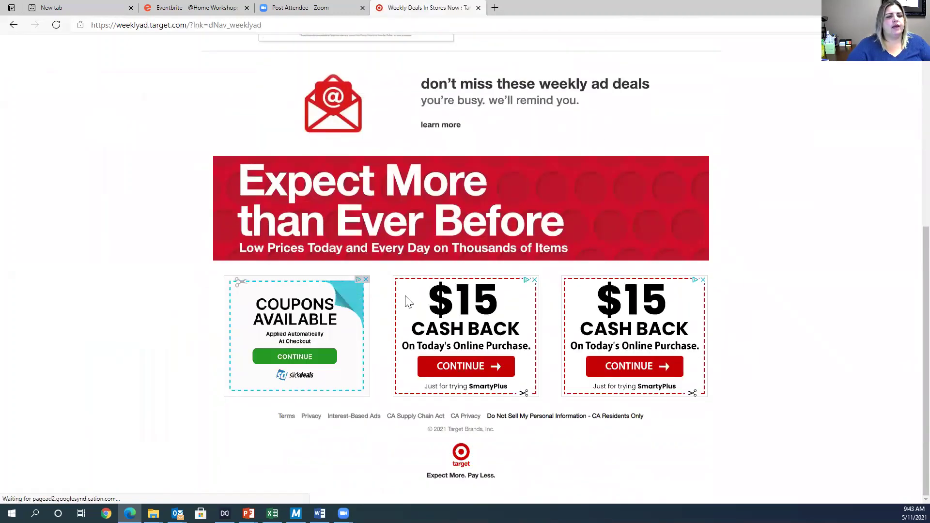
scroll(410, 300, up, 4)
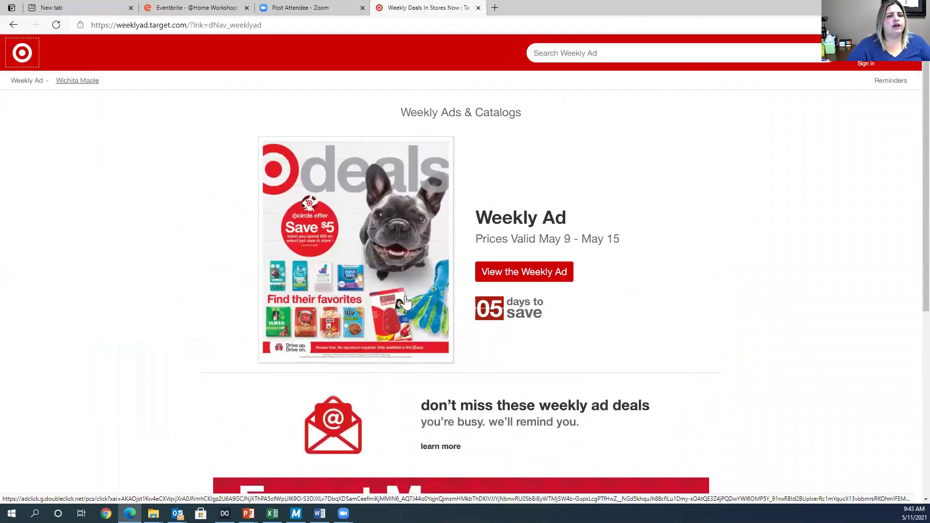
scroll(404, 305, down, 1)
scroll(405, 309, down, 3)
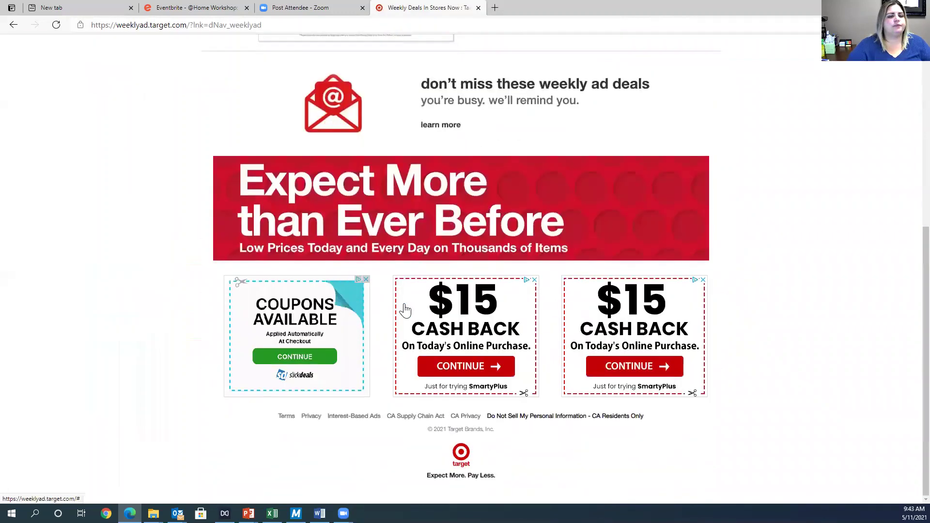
scroll(405, 309, up, 2)
scroll(404, 308, up, 2)
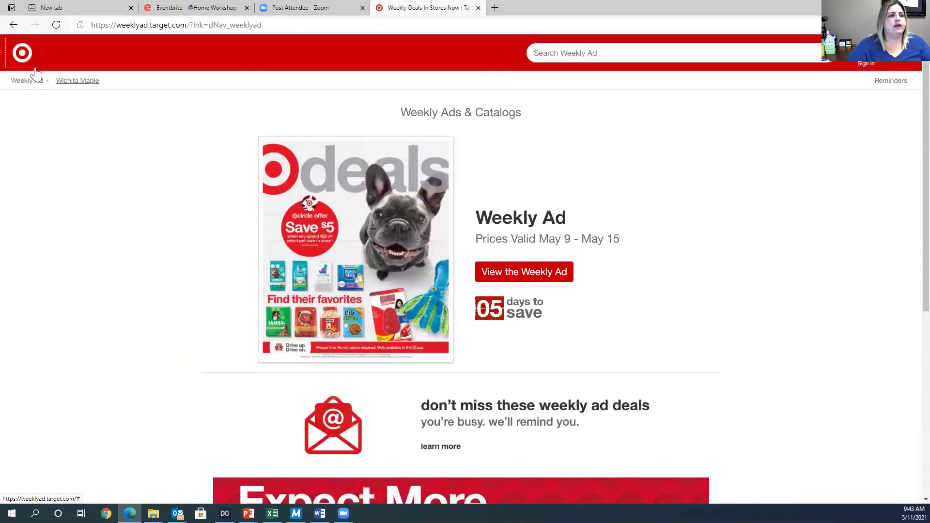
click(22, 52)
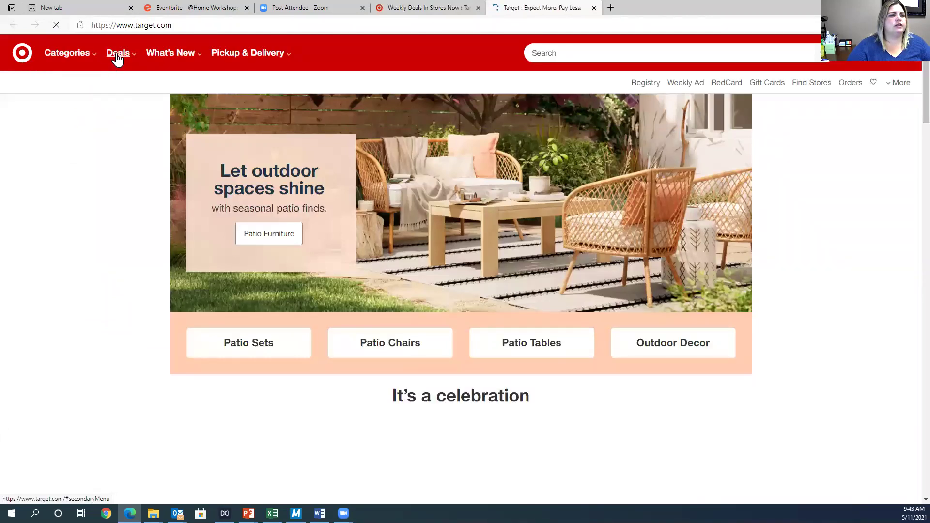
Navigate Deals > Categories > Young Adult > New for Her, then open the Wild Fable arrivals.
click(116, 58)
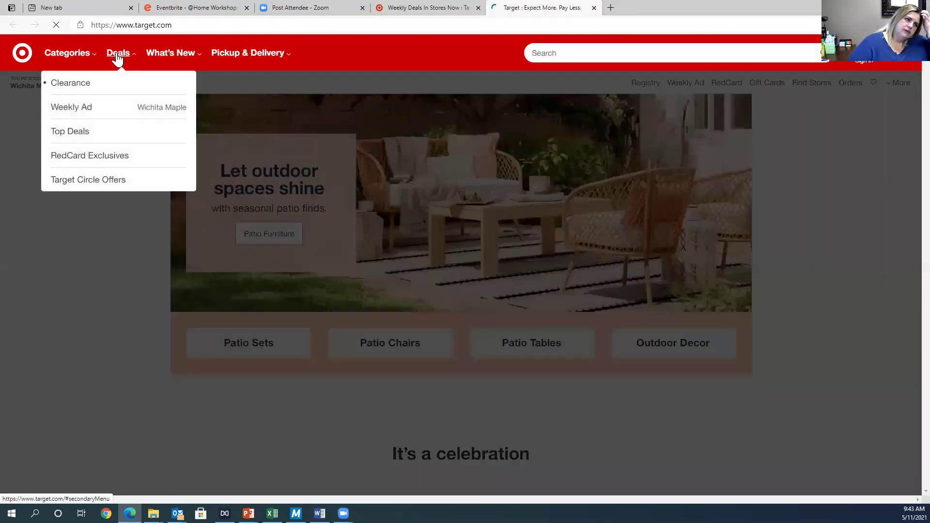
click(57, 60)
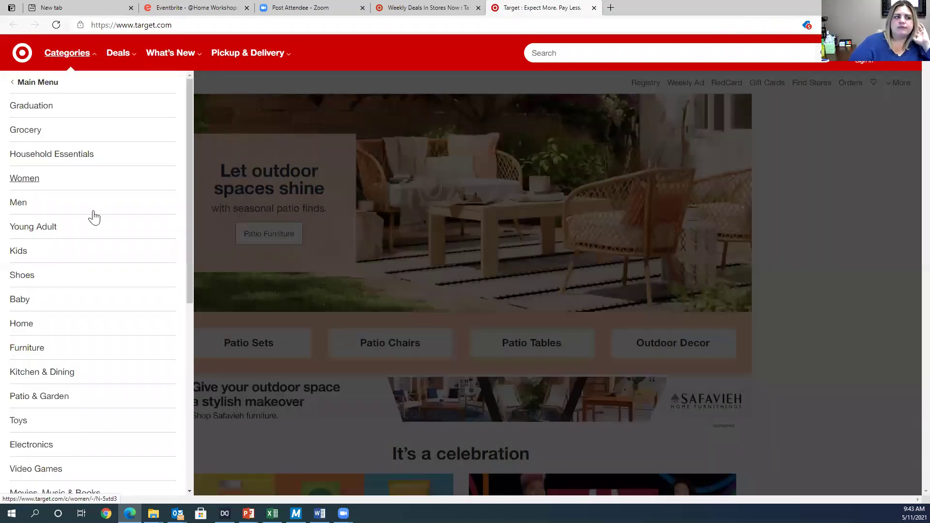
click(101, 232)
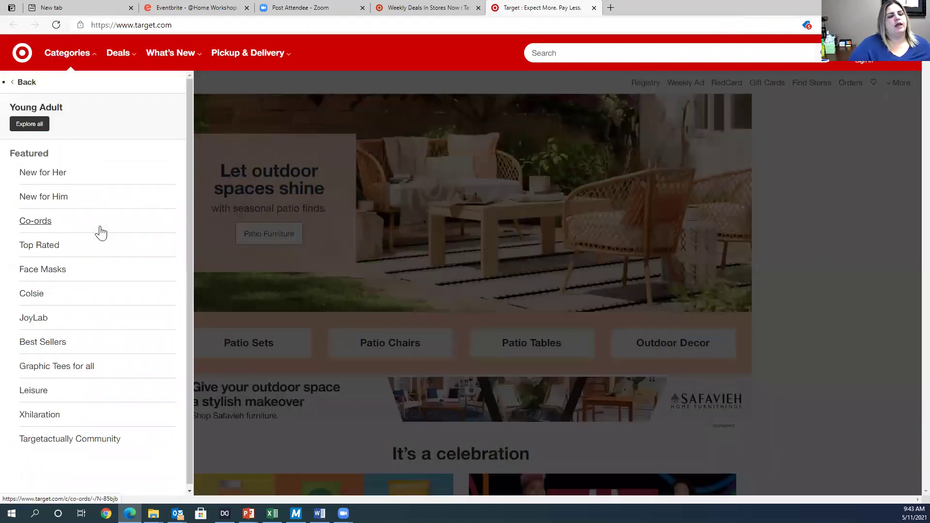
click(57, 177)
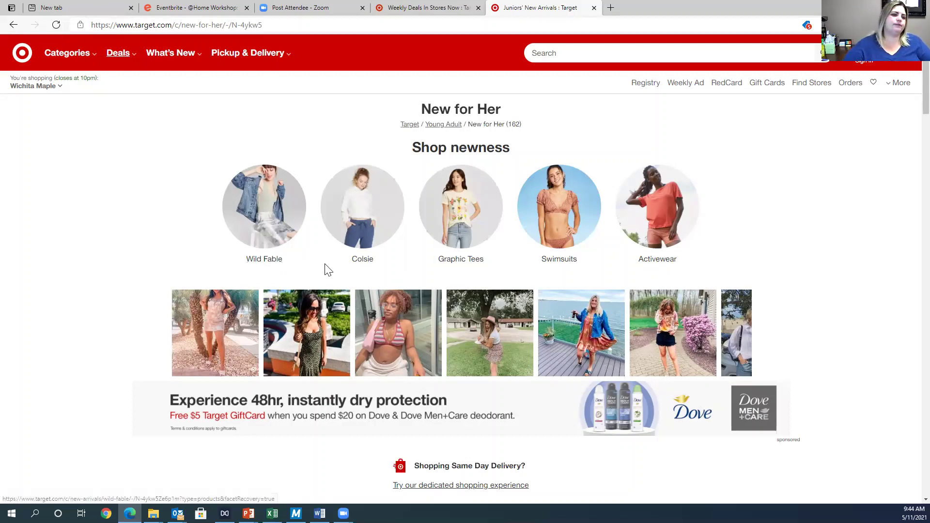
click(249, 228)
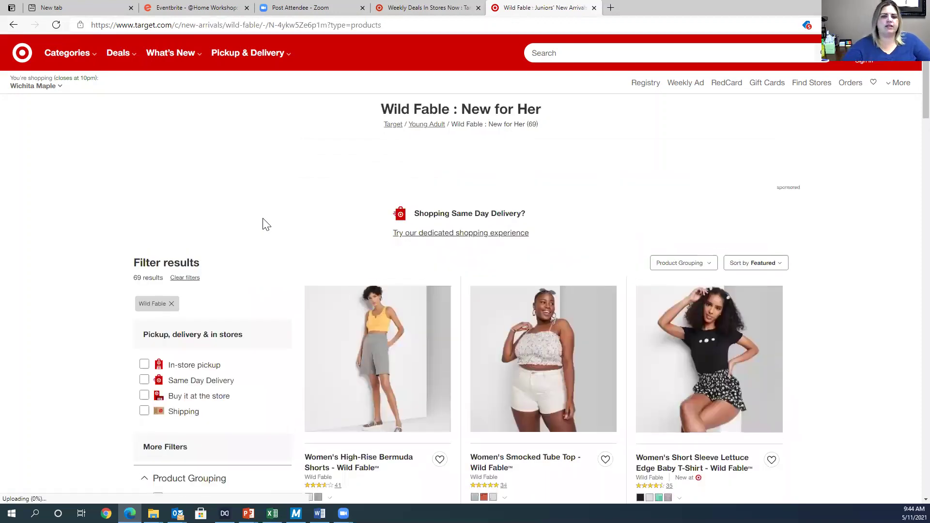
scroll(406, 309, down, 1)
scroll(406, 308, down, 5)
scroll(408, 327, down, 5)
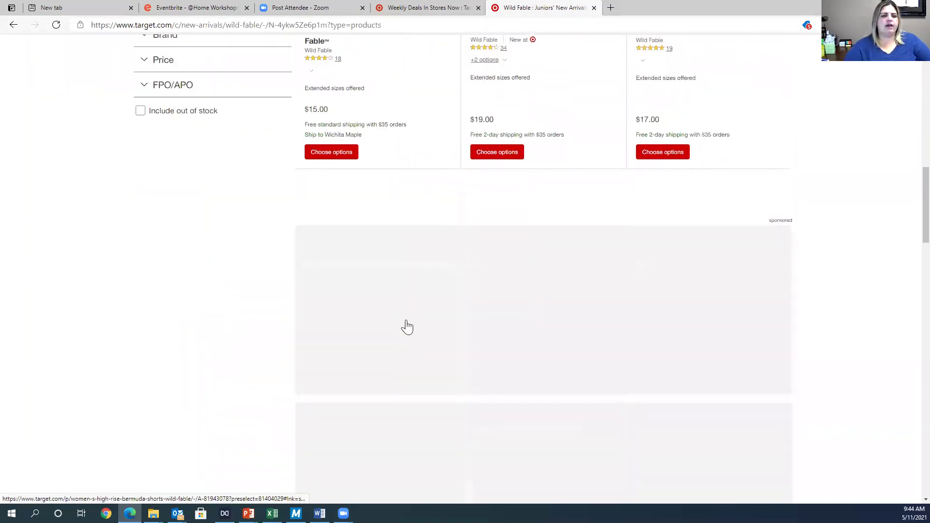
scroll(408, 327, up, 1)
scroll(407, 327, up, 5)
scroll(407, 327, up, 5)
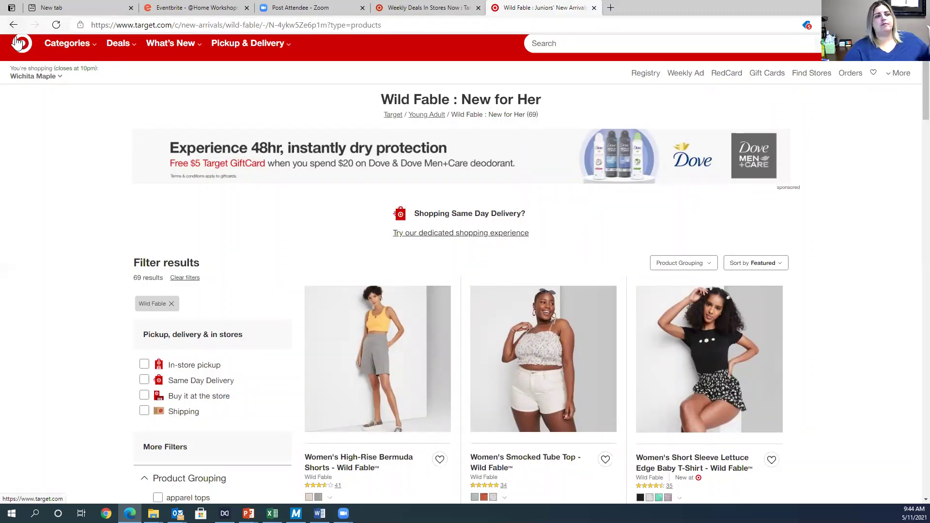
Step back, forward, then back twice through browser history to the Target homepage.
click(13, 26)
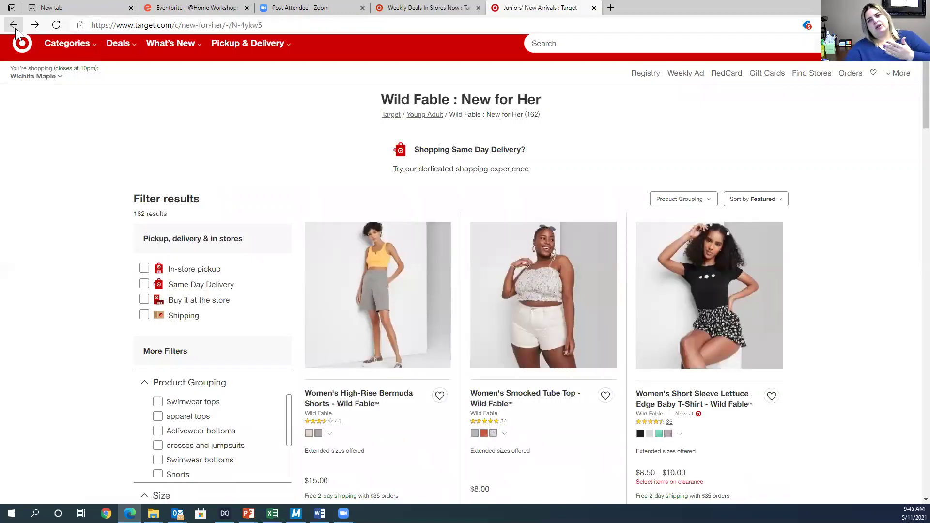
click(14, 26)
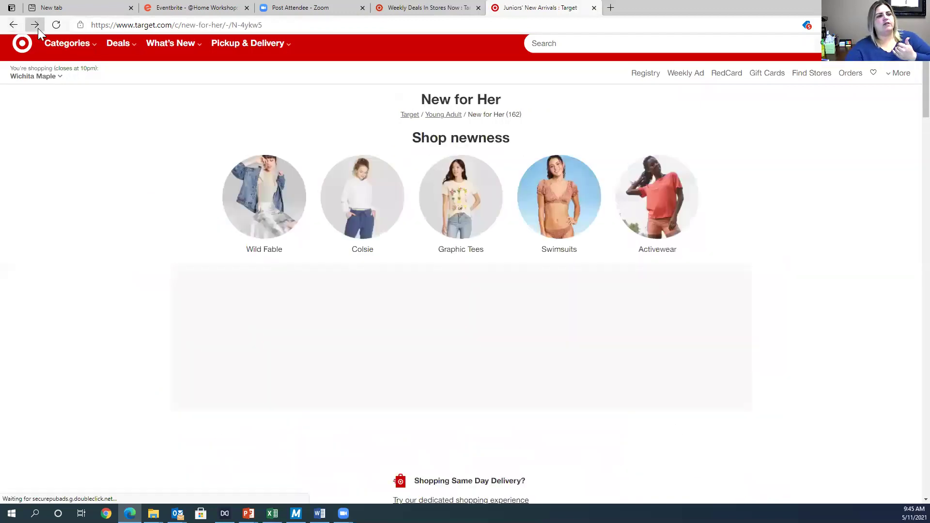
click(37, 29)
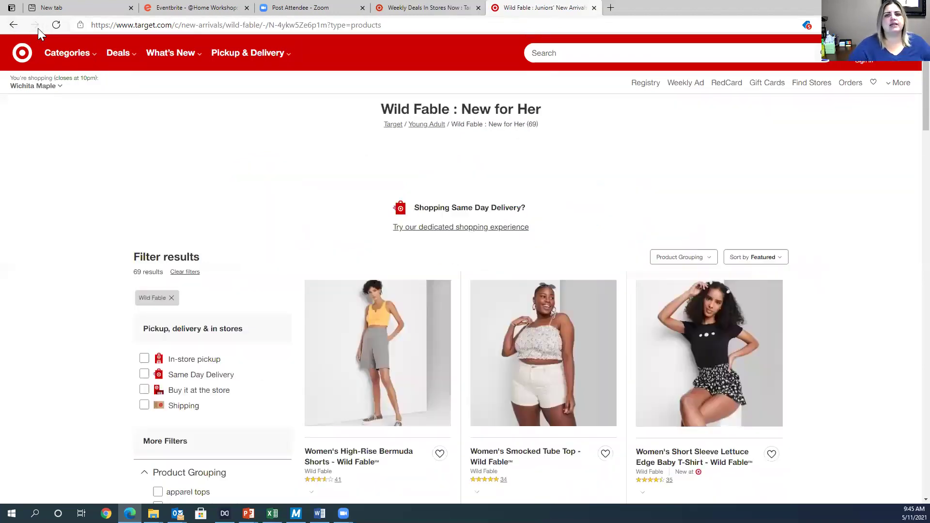
click(13, 27)
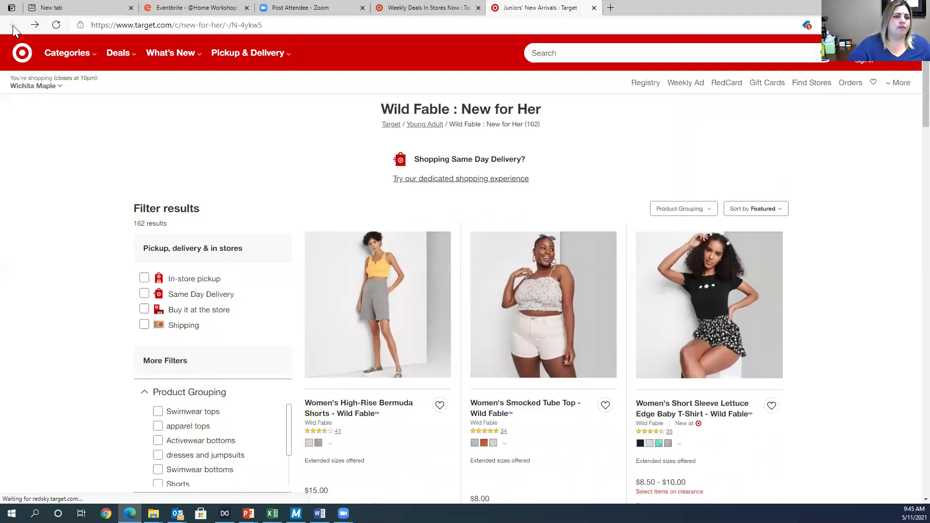
click(14, 26)
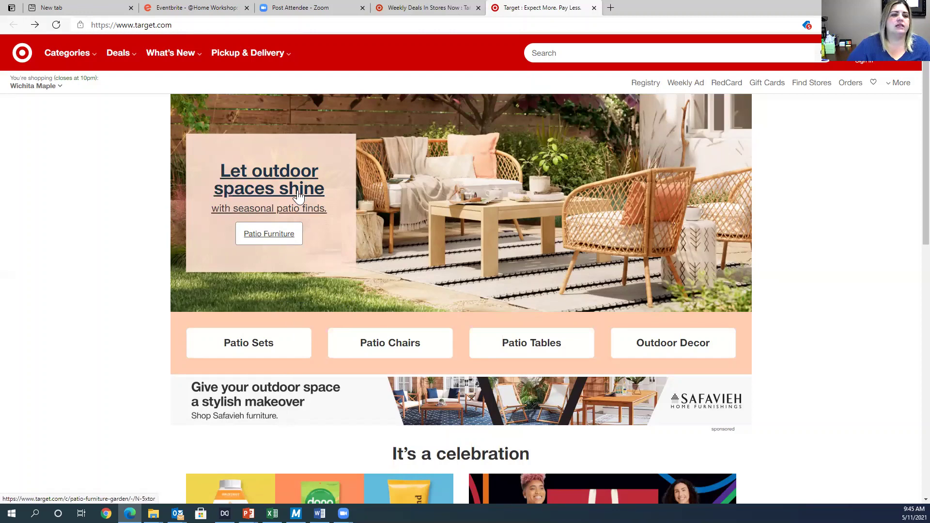
Open Patio Furniture from the 'Let outdoor spaces shine' homepage banner.
click(246, 181)
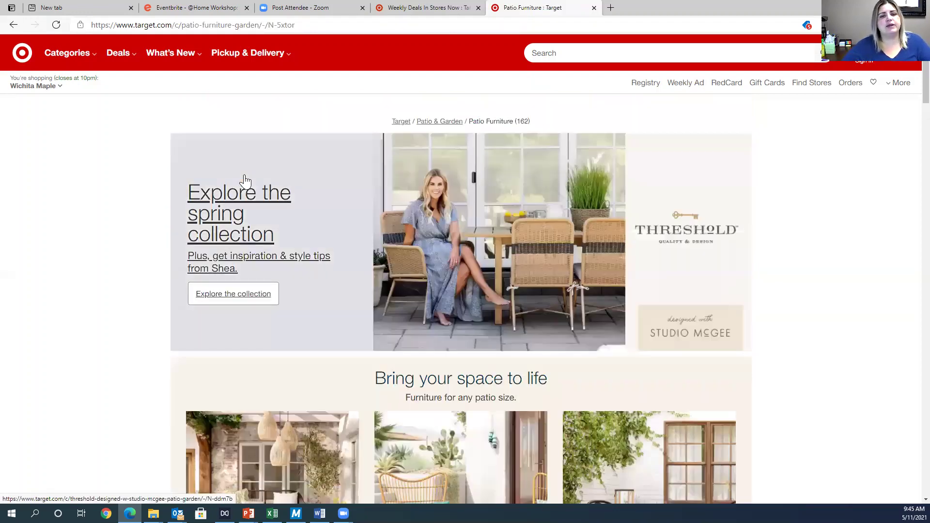
scroll(332, 394, down, 5)
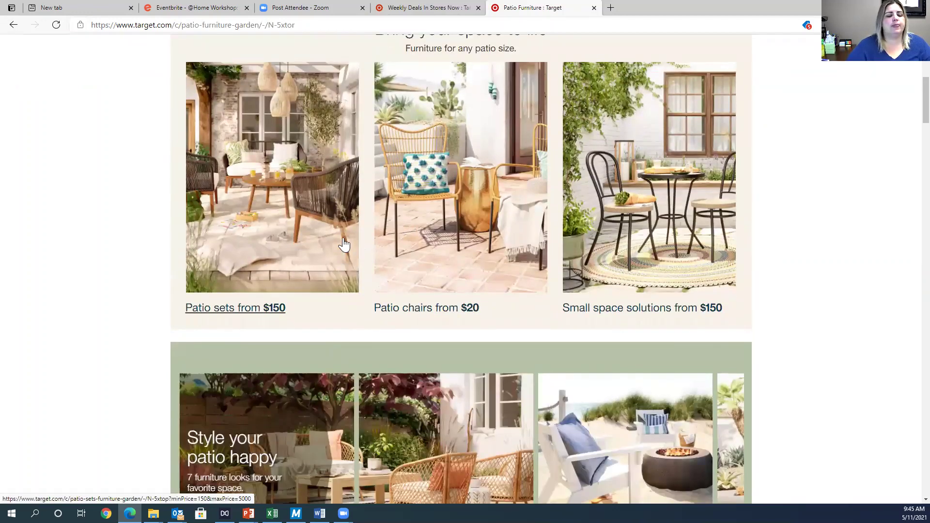
scroll(291, 243, up, 5)
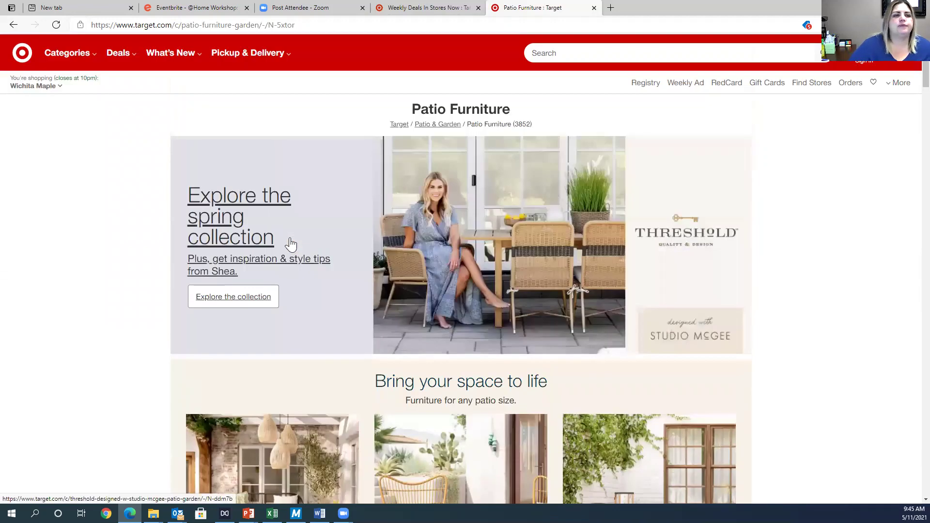
Return to google.com via the address bar and search 'Best places to eat in wichita'.
click(258, 26)
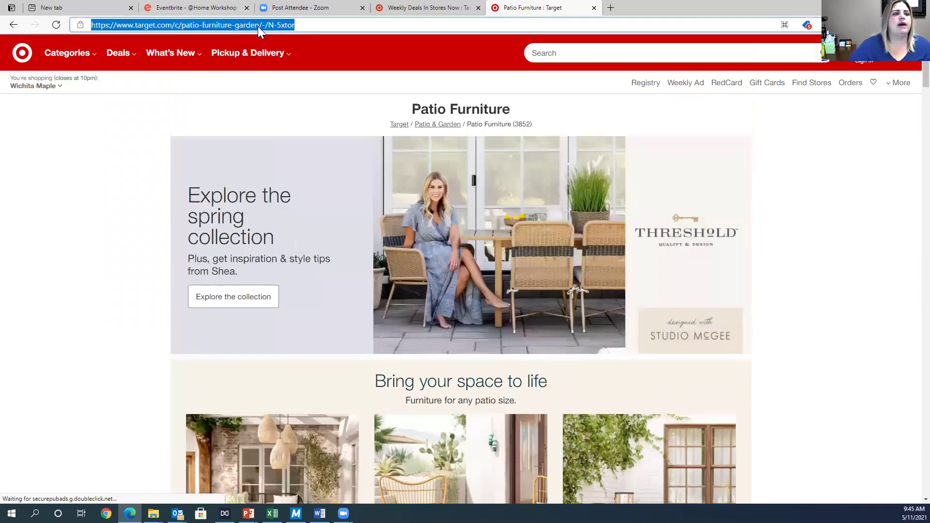
text(www.google.com)
key(Return)
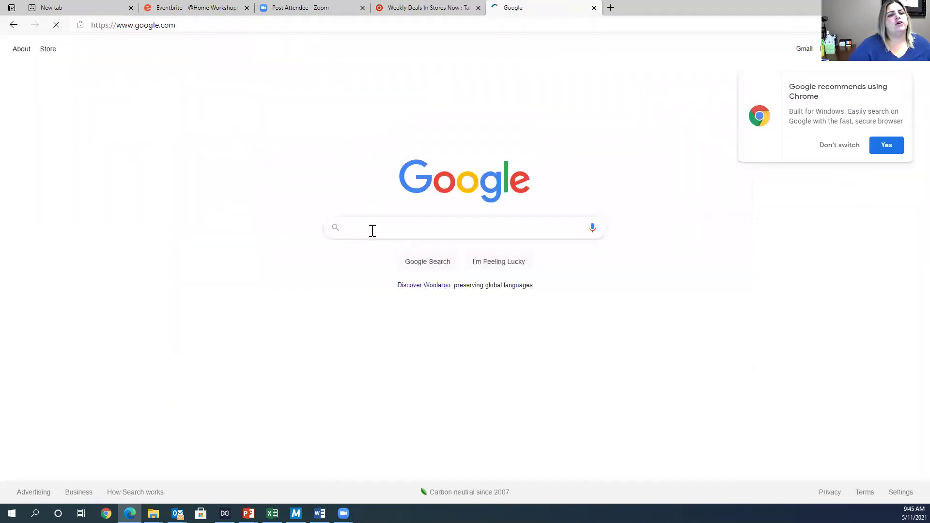
click(371, 228)
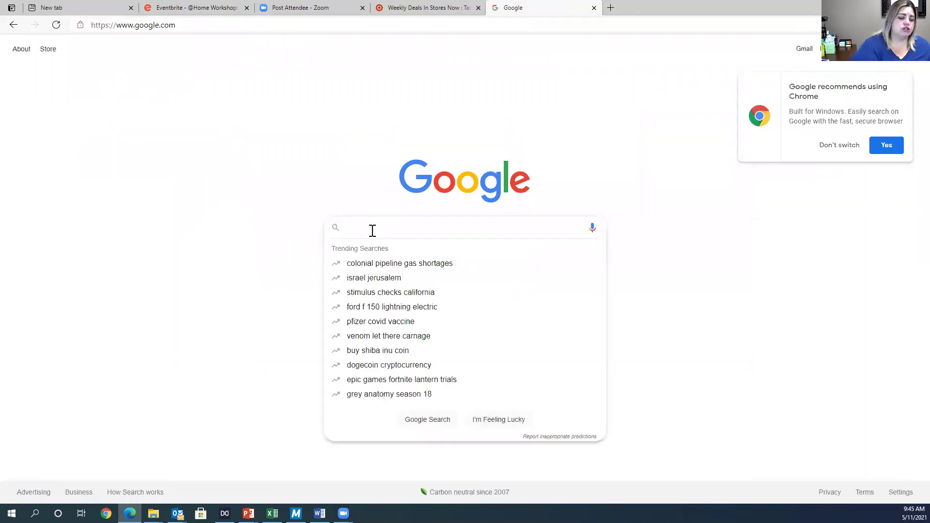
text(Best places to eat in wichita)
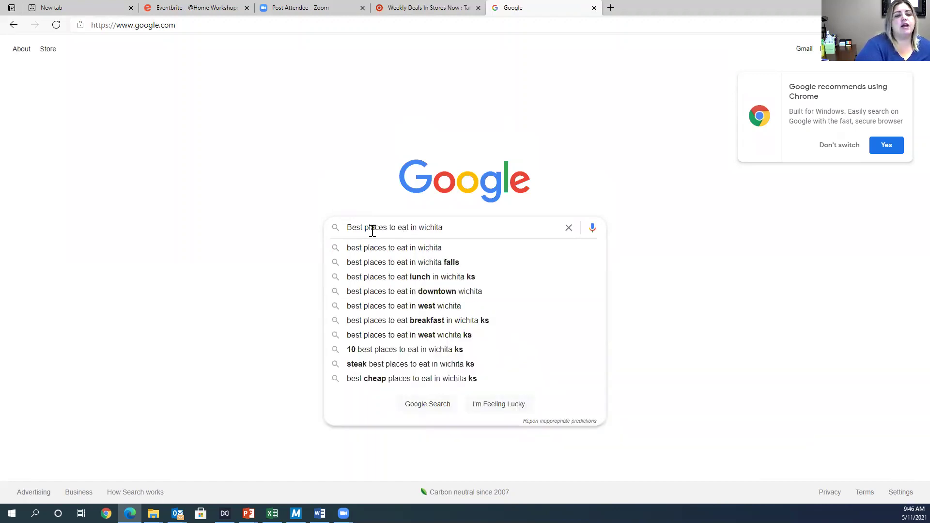
key(Return)
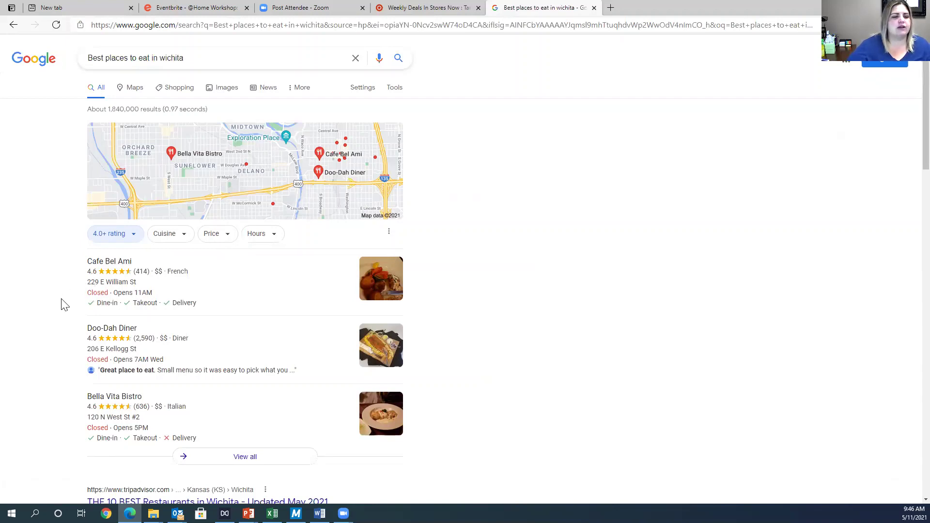
scroll(51, 326, down, 2)
scroll(49, 328, down, 2)
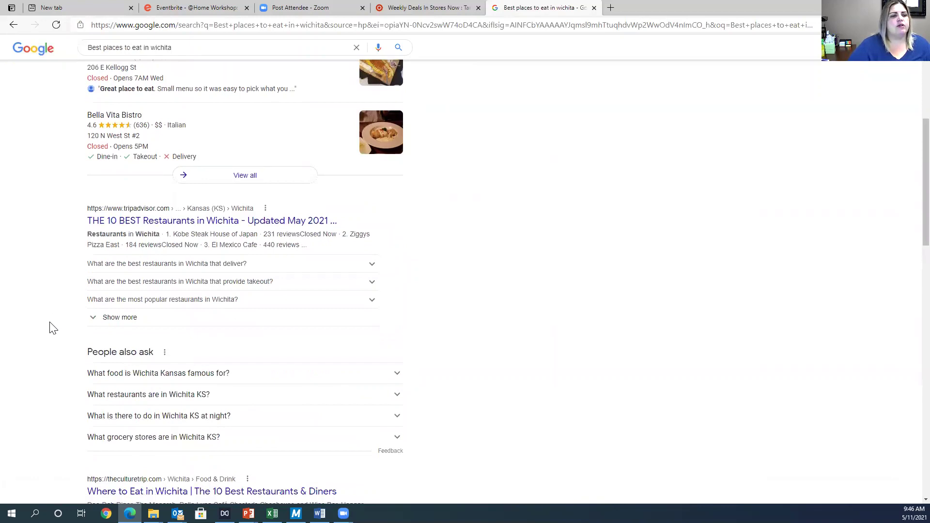
scroll(45, 283, down, 1)
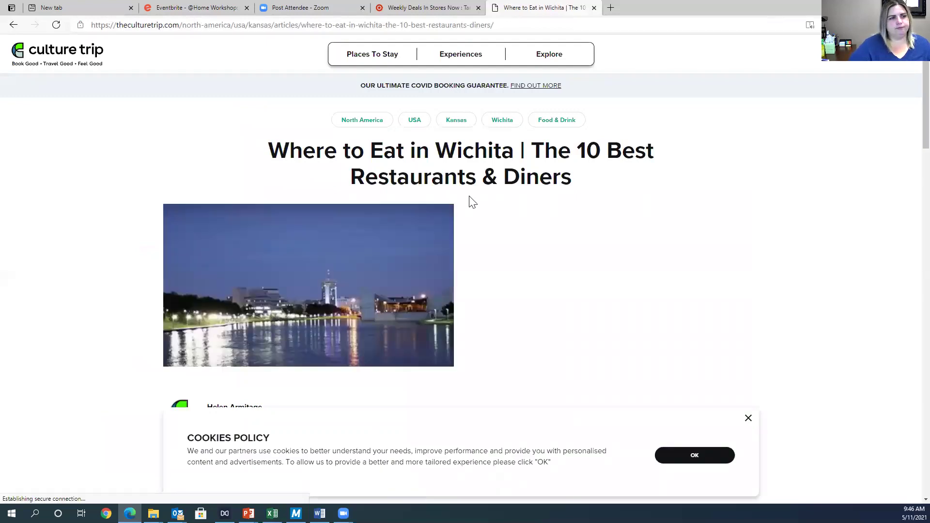
scroll(475, 220, down, 2)
scroll(474, 223, down, 3)
scroll(415, 204, down, 8)
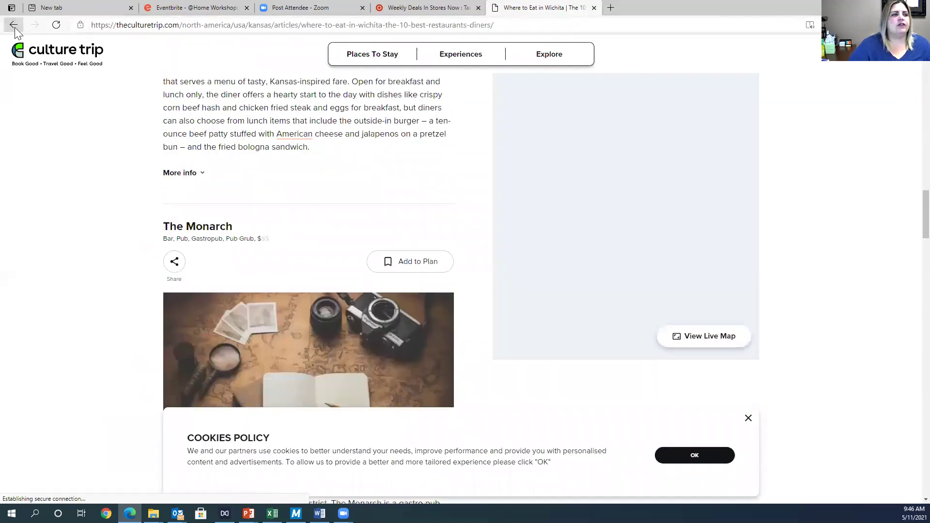
click(15, 27)
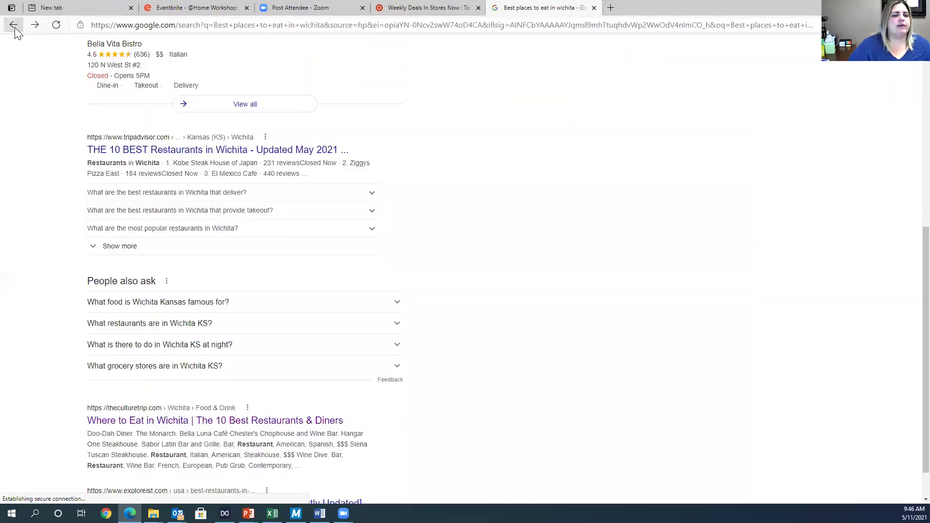
click(14, 27)
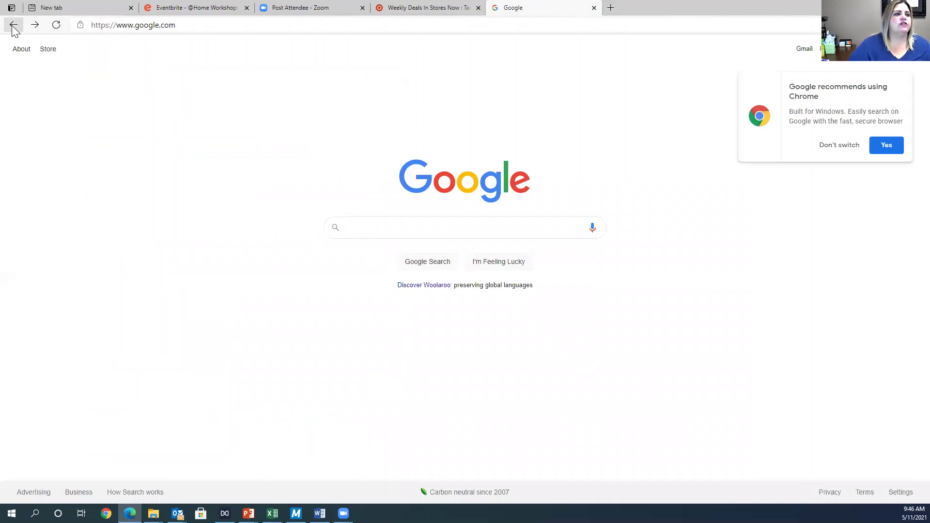
click(13, 26)
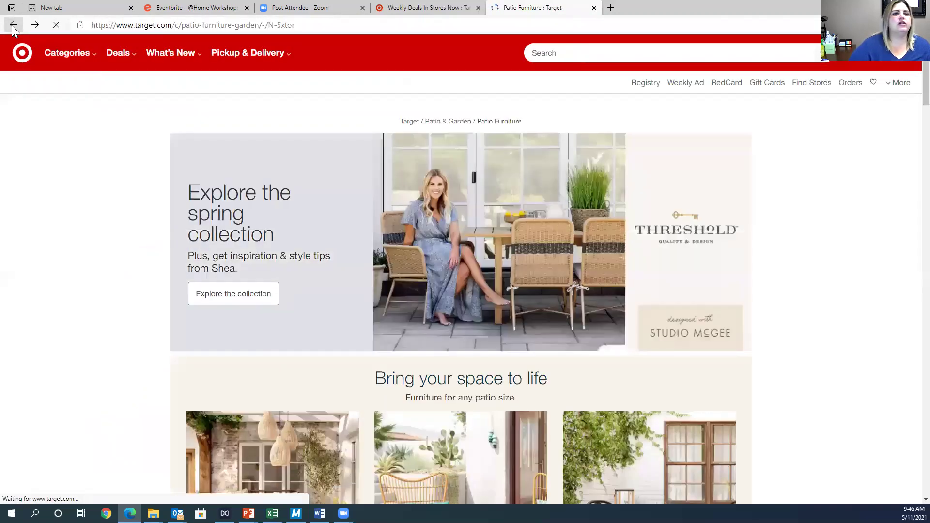
click(13, 27)
click(32, 25)
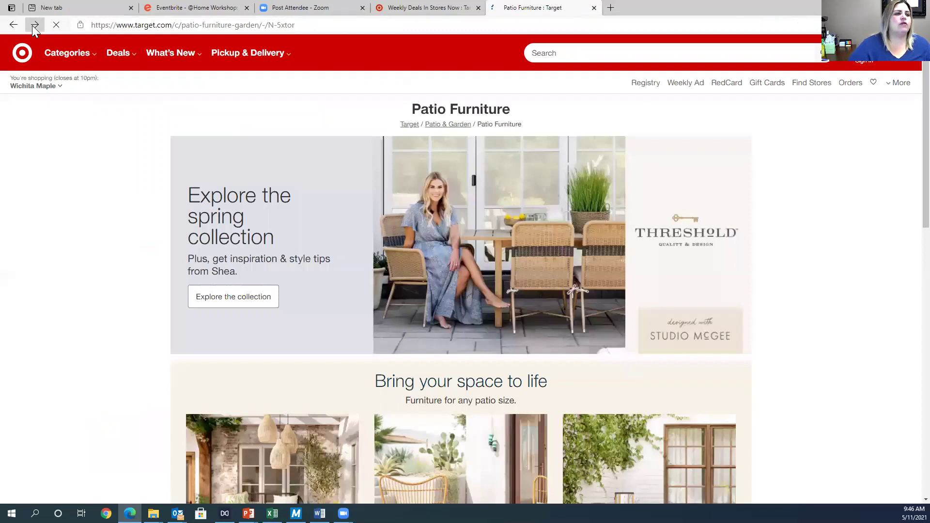
click(32, 25)
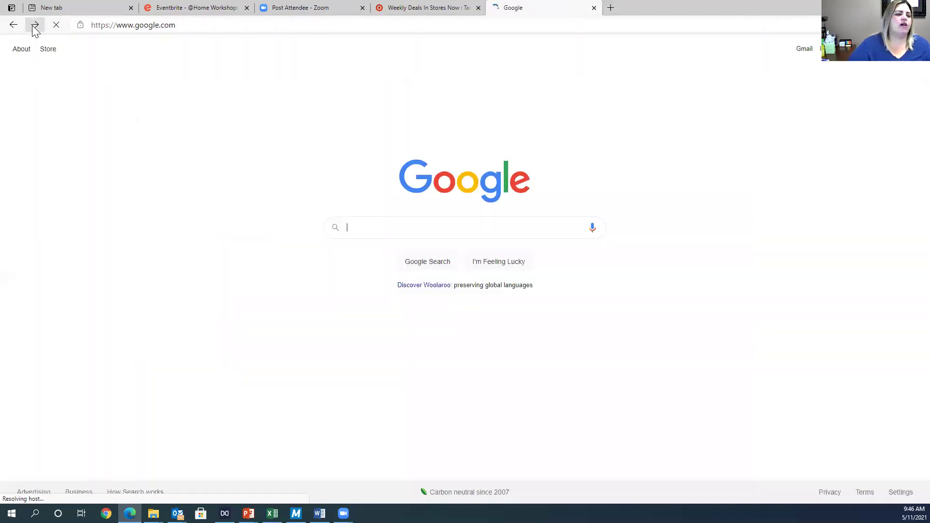
click(32, 26)
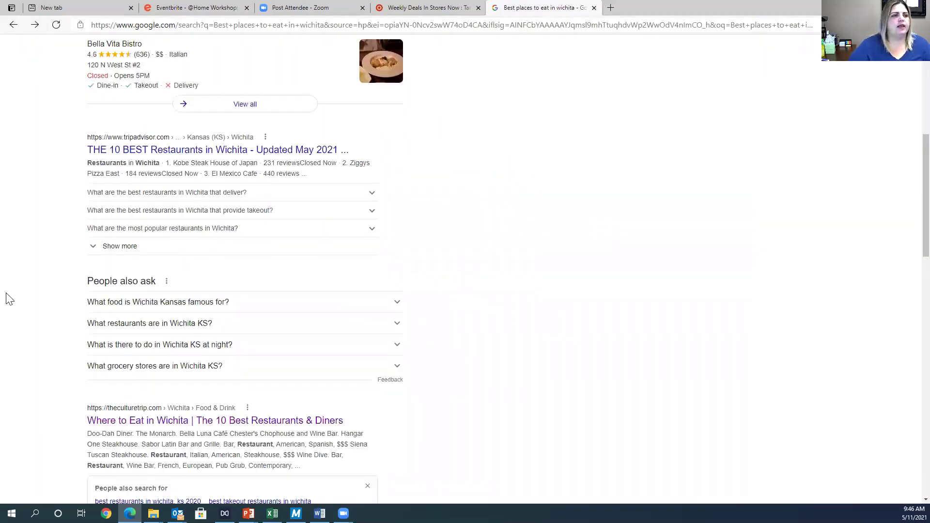
click(223, 59)
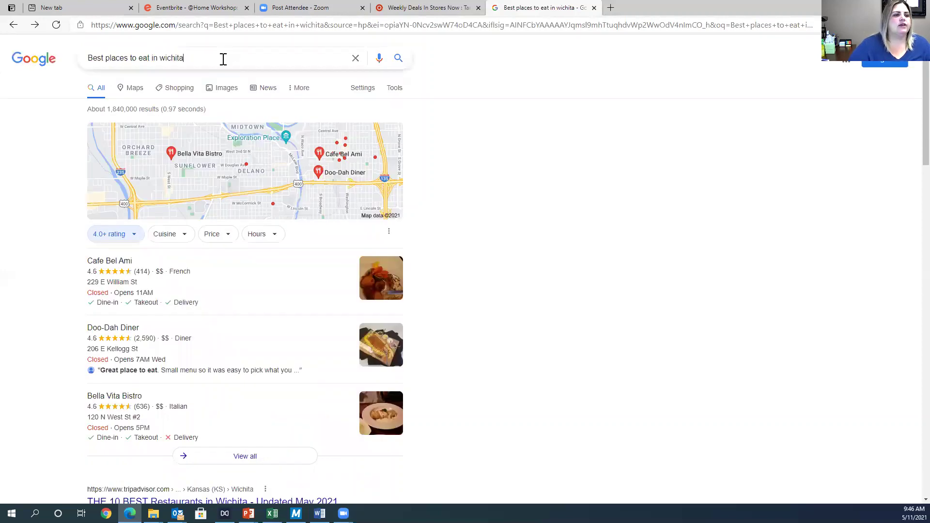
key(ctrl+a)
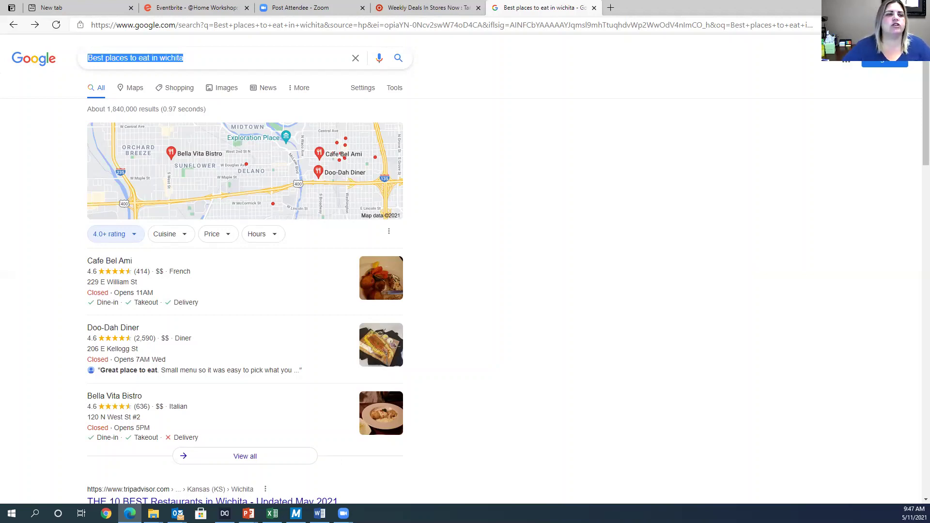
click(430, 30)
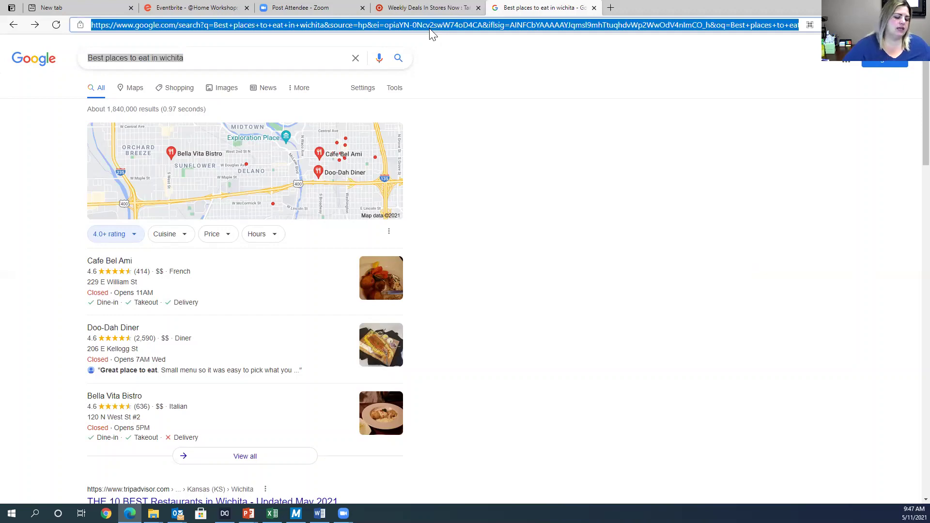
text(www.)
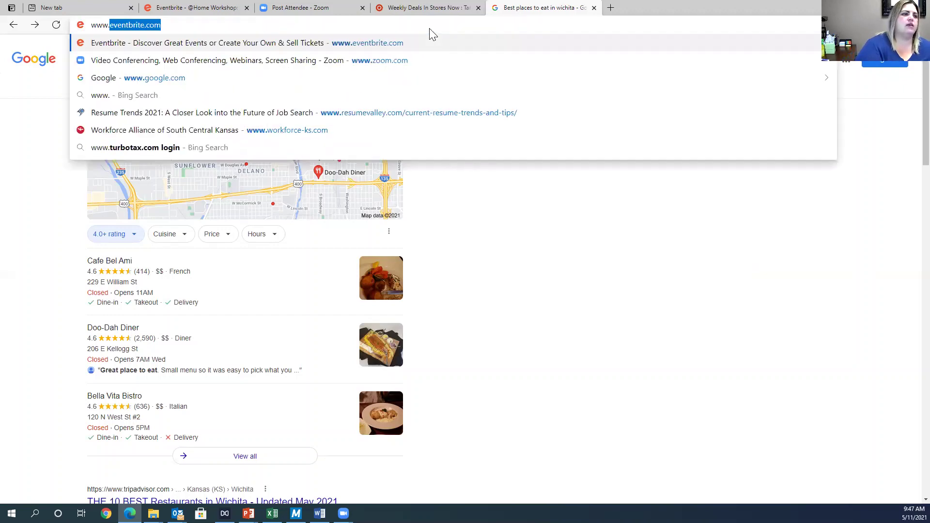
text(kansasworks.com)
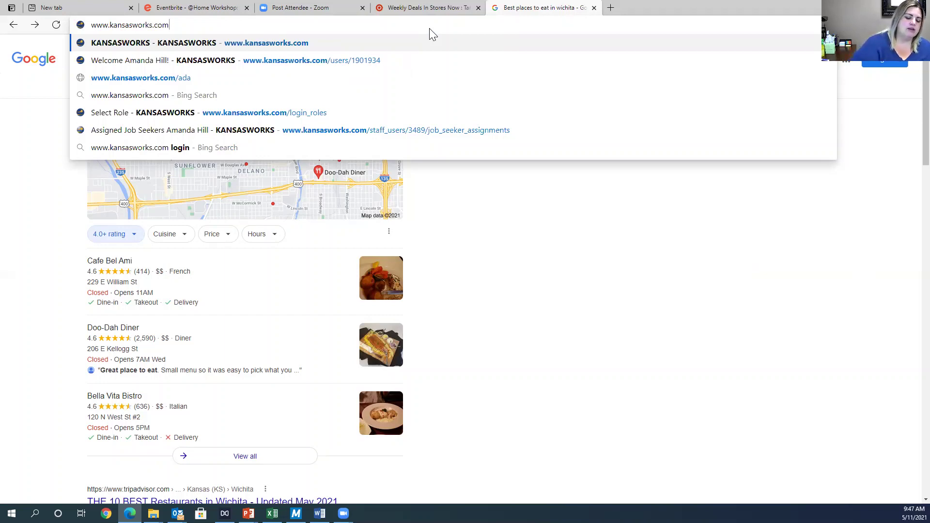
key(Return)
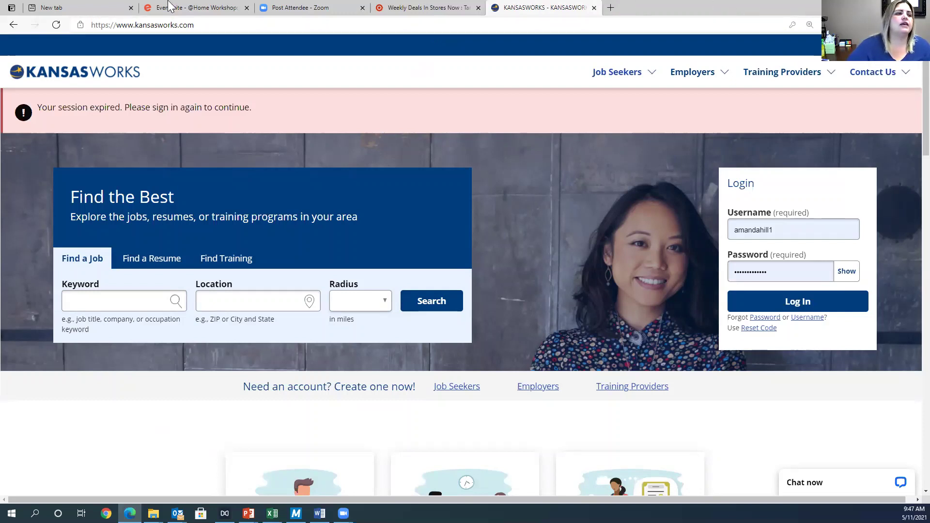
click(239, 29)
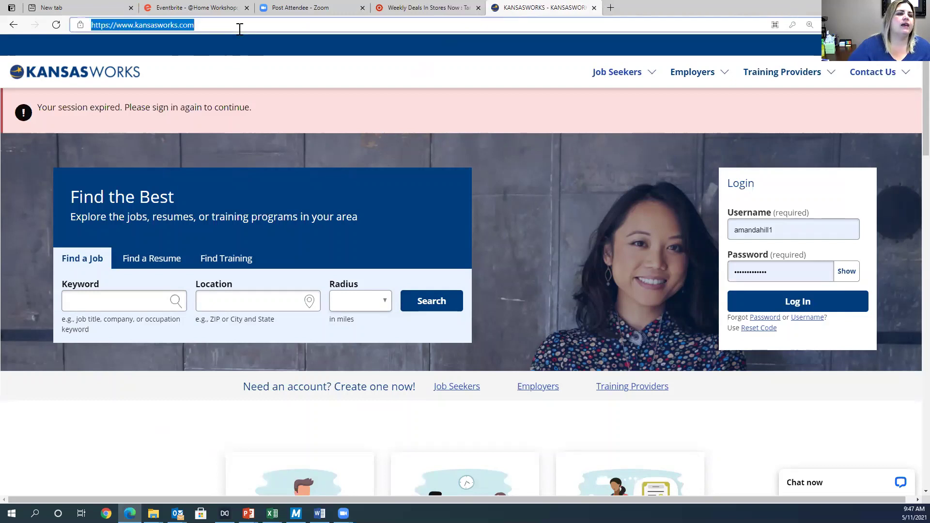